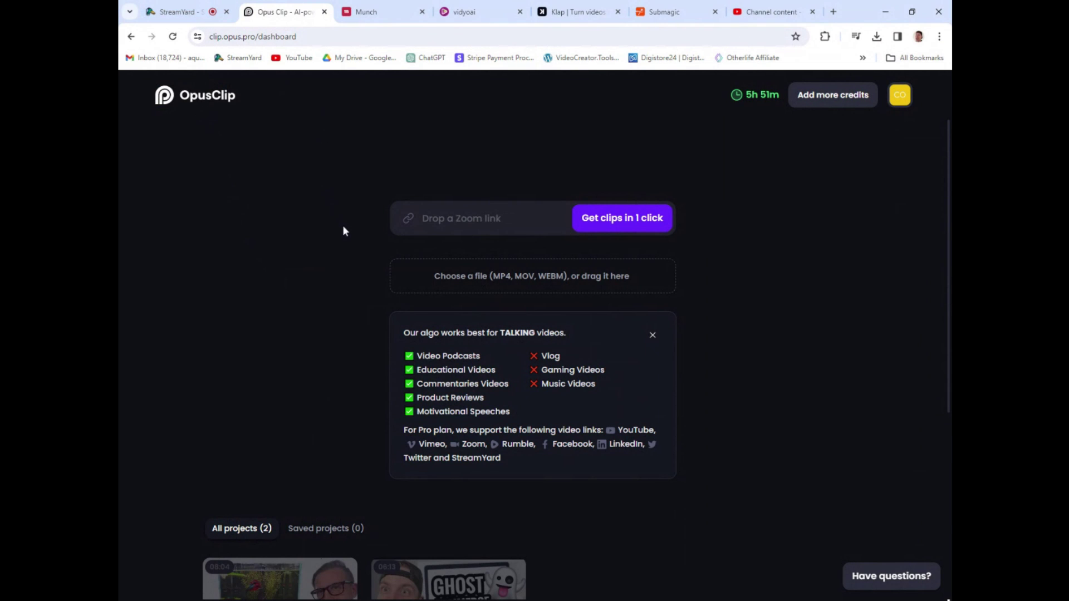
# - Scroll the dashboard down to All projects to find the Ghost Commerce Explained project
pyautogui.scroll(-3, 340, 228)
pyautogui.scroll(3, 332, 228)
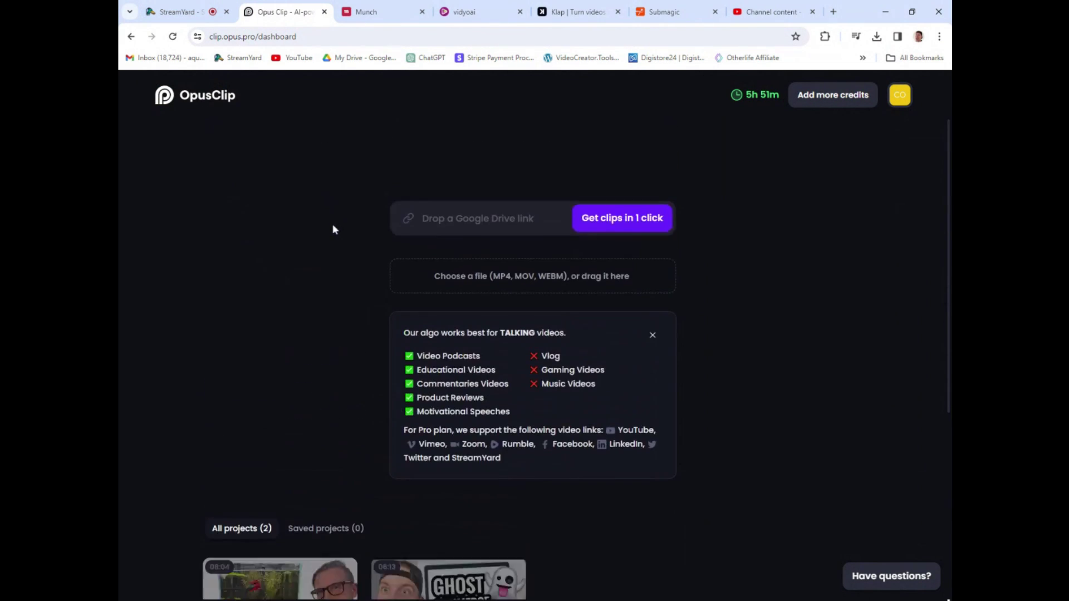
pyautogui.scroll(-1, 332, 228)
pyautogui.scroll(-5, 332, 228)
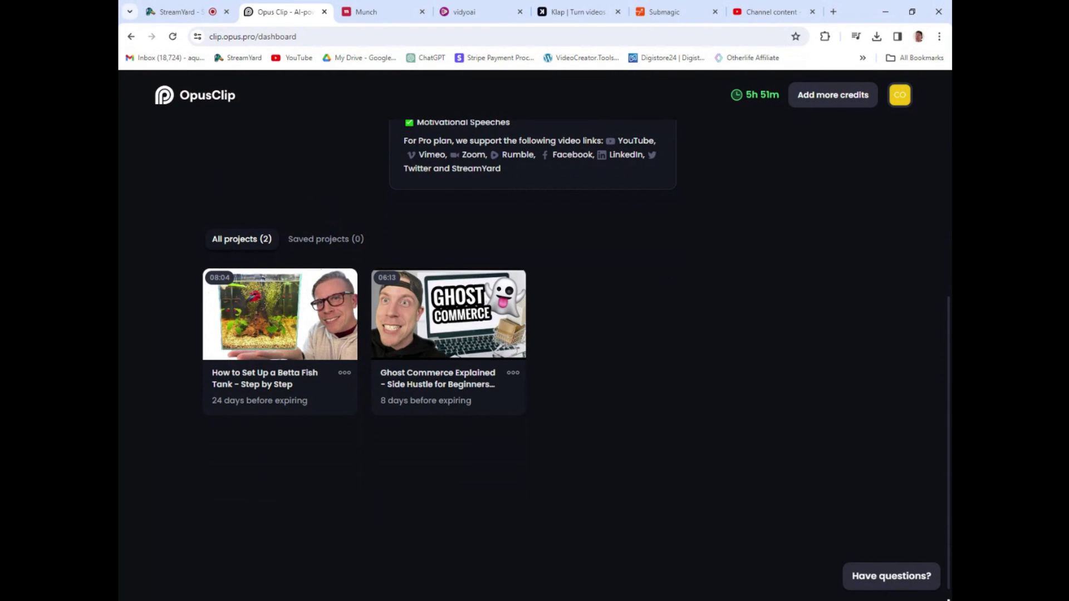
pyautogui.scroll(2, 222, 184)
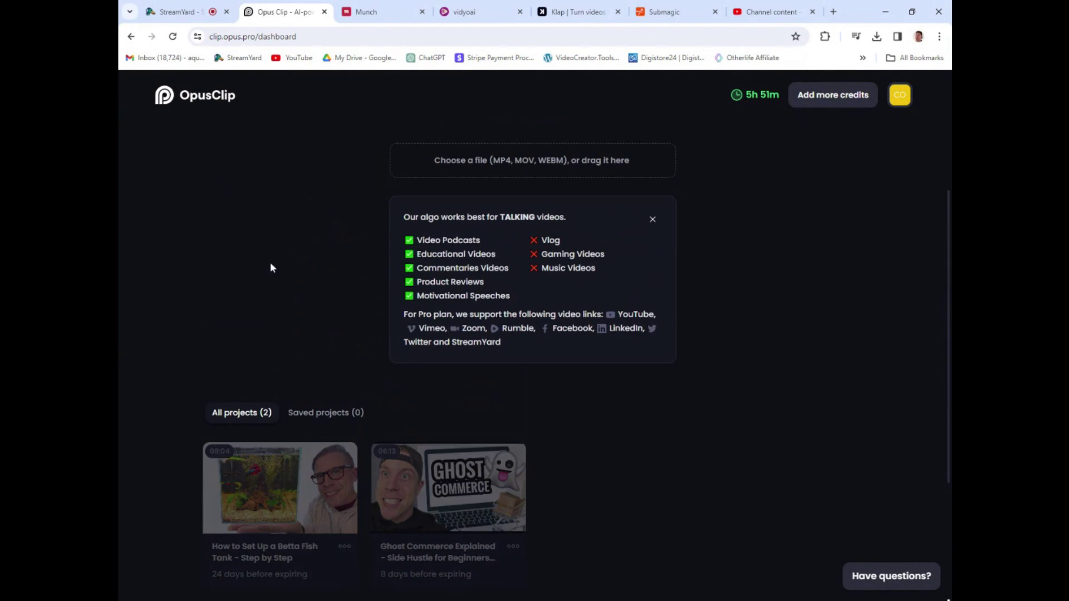
pyautogui.scroll(3, 270, 267)
pyautogui.scroll(-4, 271, 268)
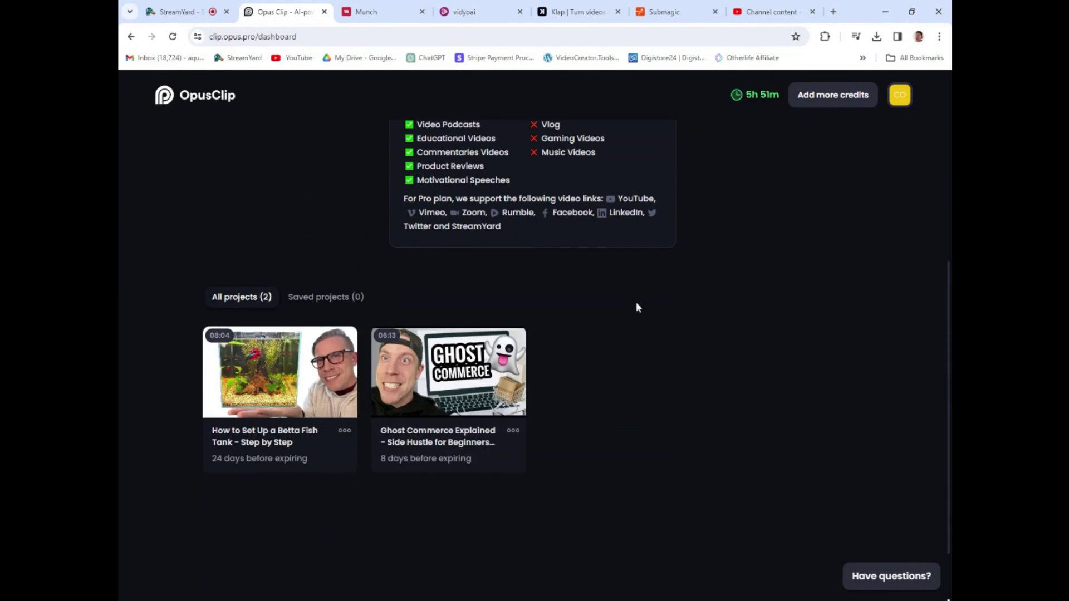
# - Open the Ghost Commerce project, return to the dashboard, and reopen its clips
pyautogui.click(471, 376)
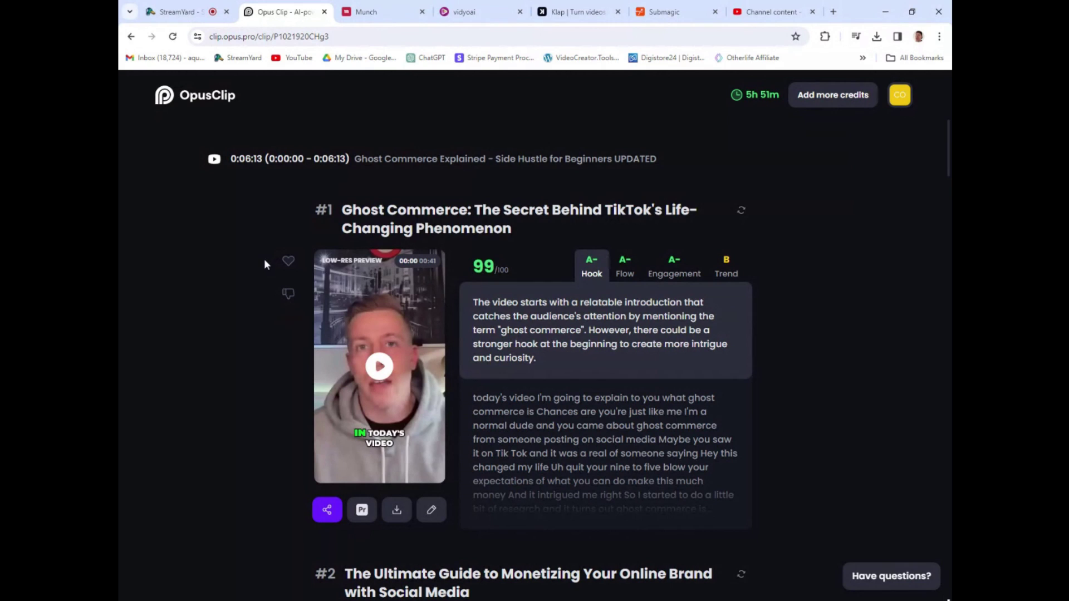
pyautogui.click(204, 95)
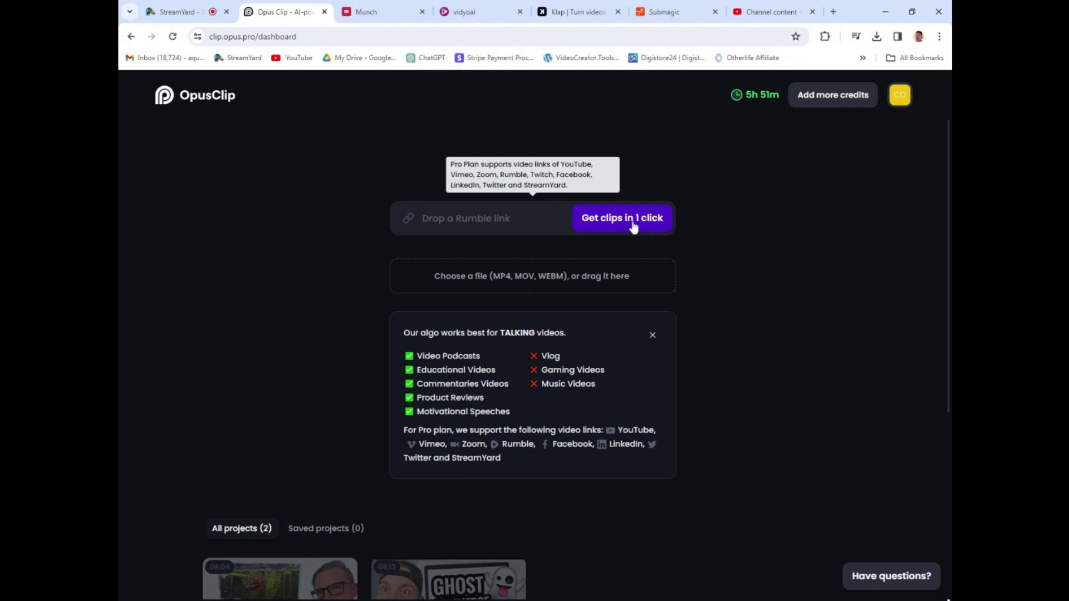
pyautogui.scroll(-1, 173, 270)
pyautogui.scroll(-3, 174, 270)
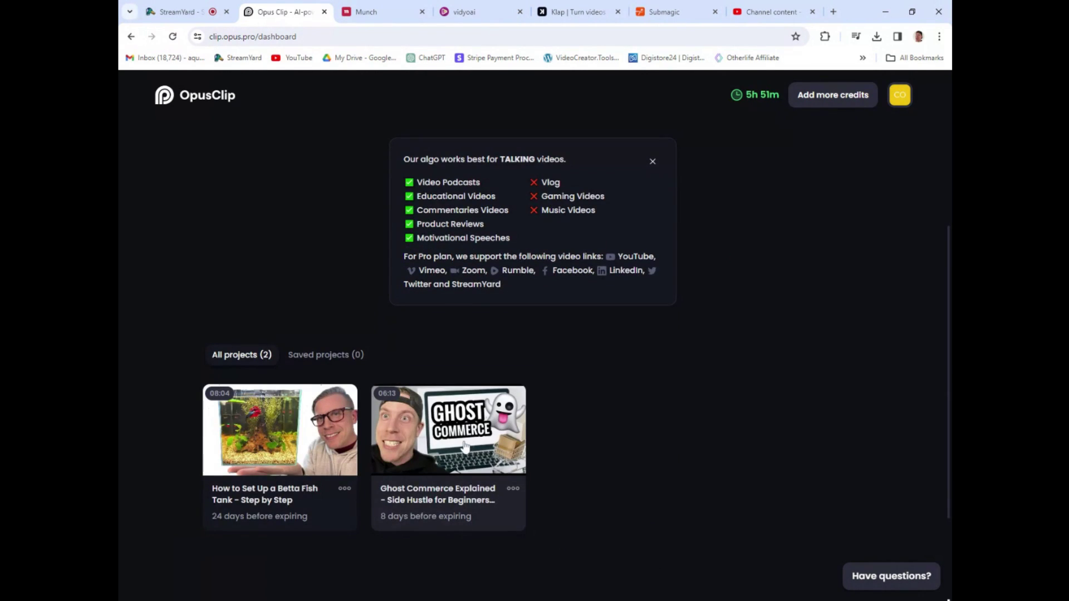
pyautogui.click(464, 446)
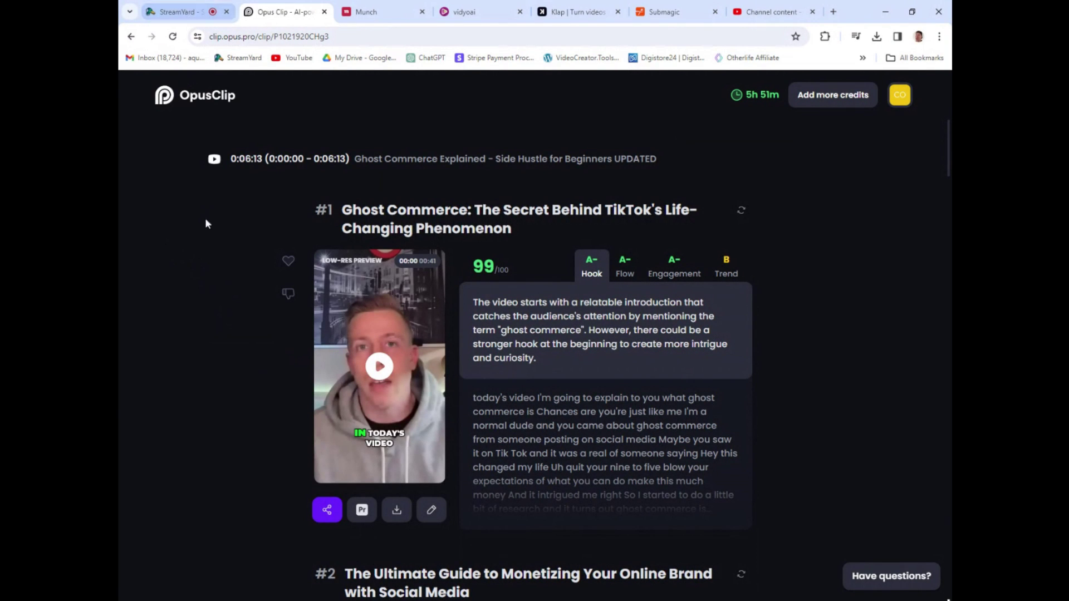
# - Play the top-scoring clip #1 preview and pause it at 00:05
pyautogui.scroll(-3, 232, 307)
pyautogui.scroll(1, 232, 308)
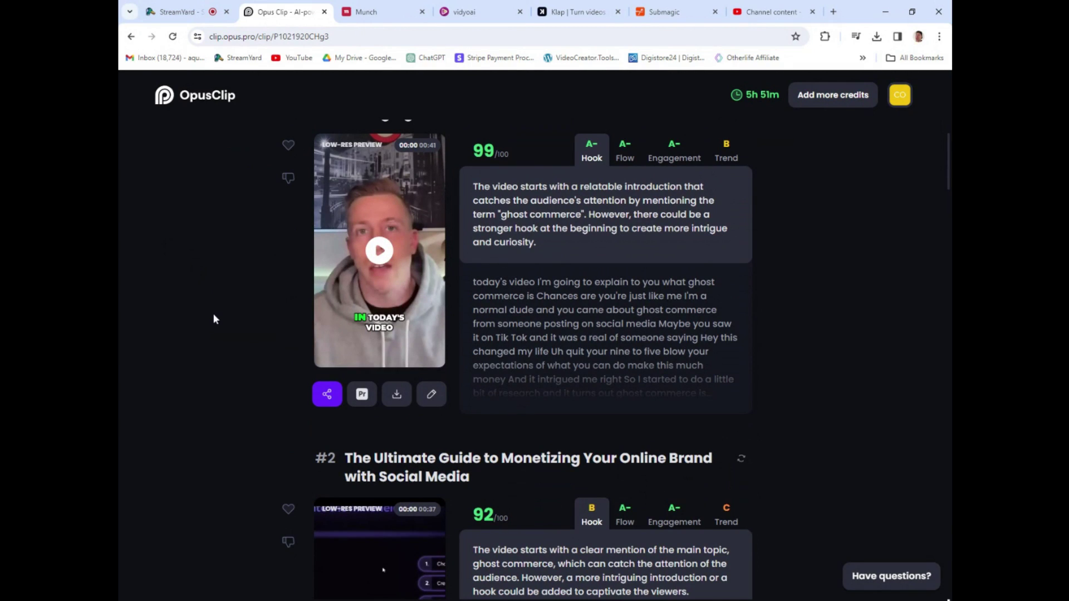
pyautogui.click(379, 250)
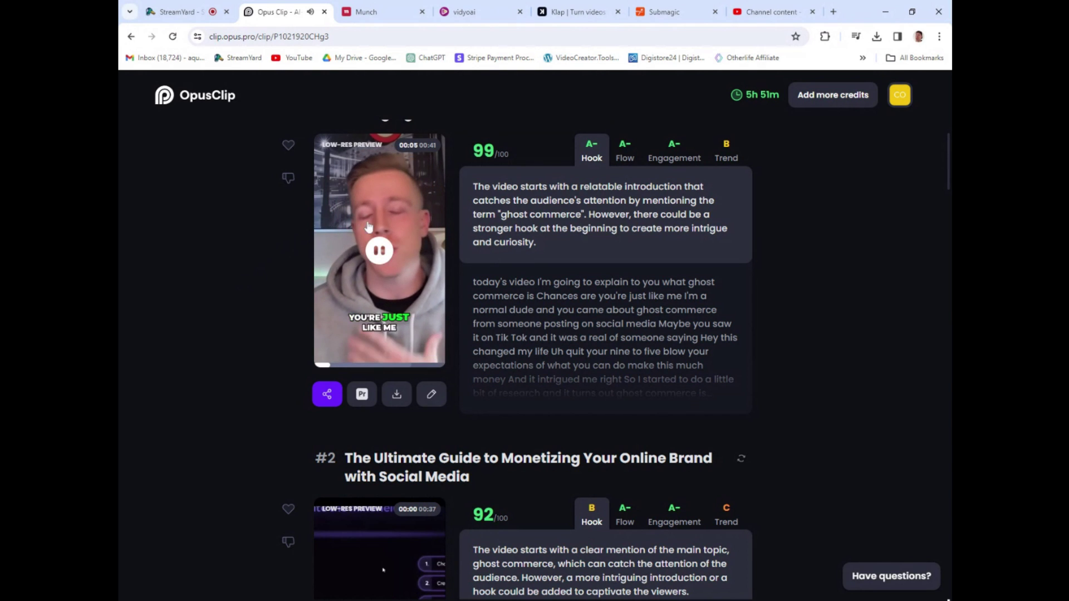
pyautogui.click(379, 250)
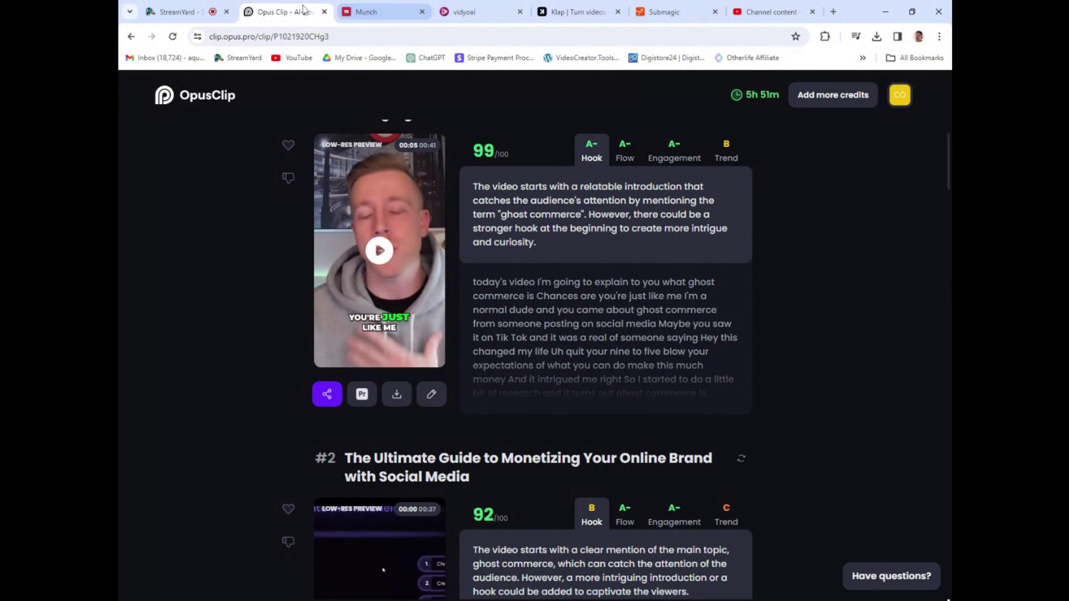
# - In vidyo.ai, preview a short, load the Hootsuite vs Metricool short, then return to OpusClip
pyautogui.click(477, 12)
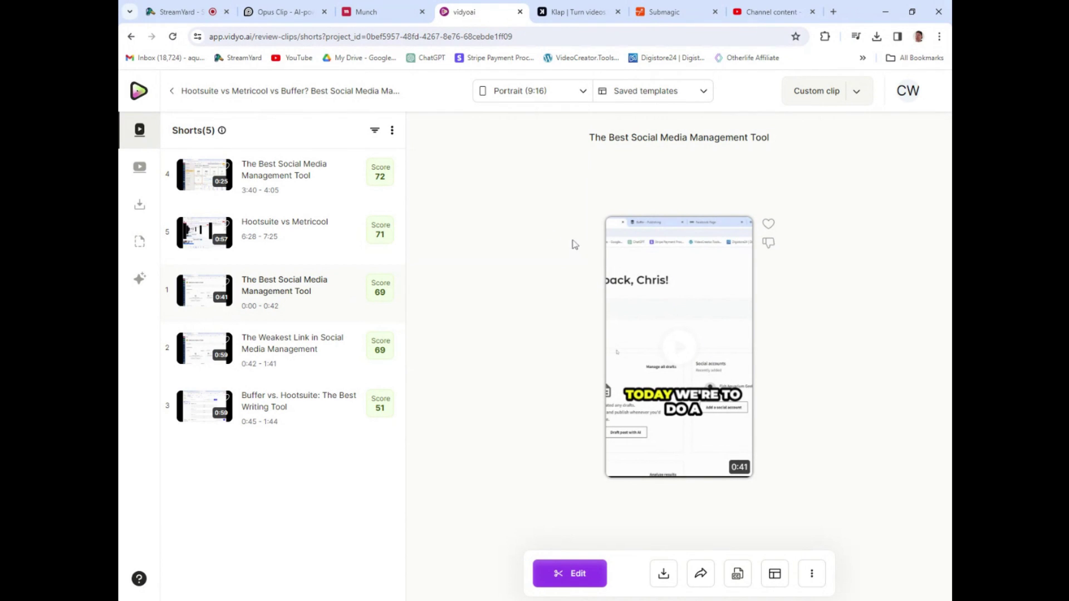
pyautogui.click(685, 354)
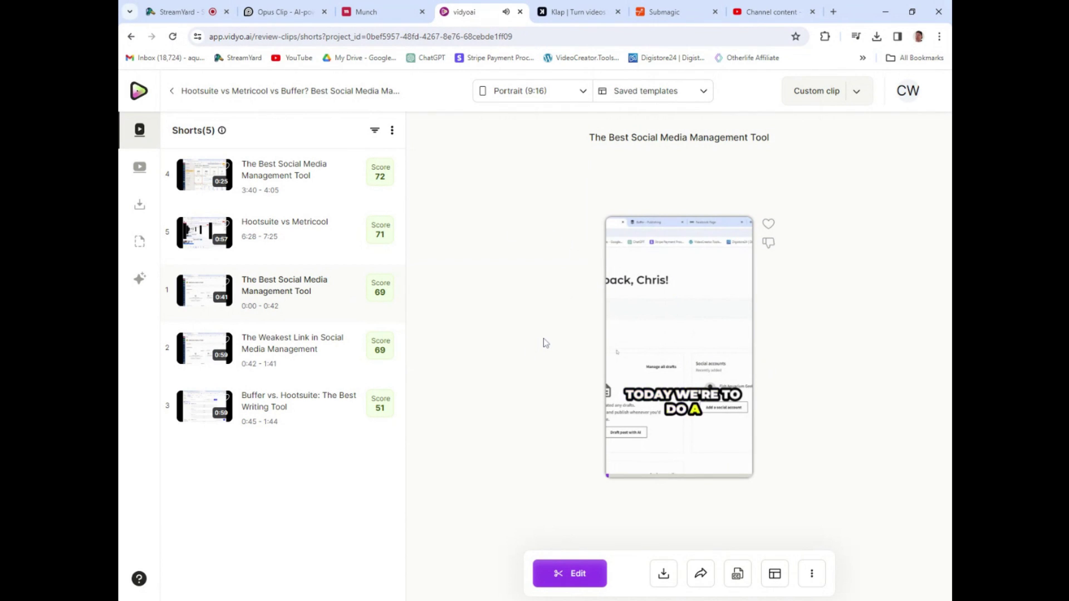
pyautogui.click(669, 347)
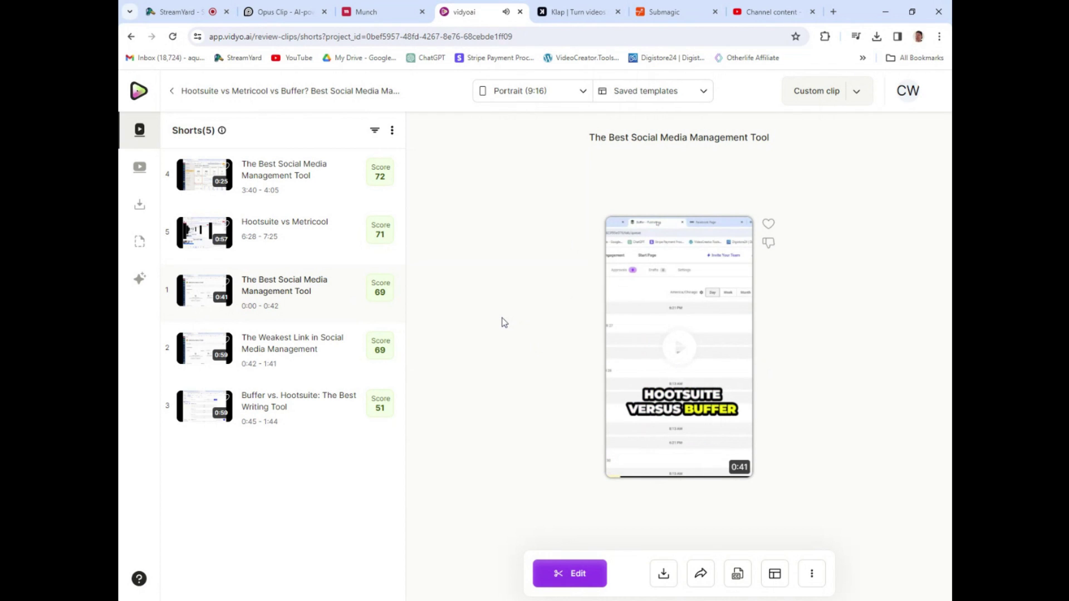
pyautogui.click(299, 236)
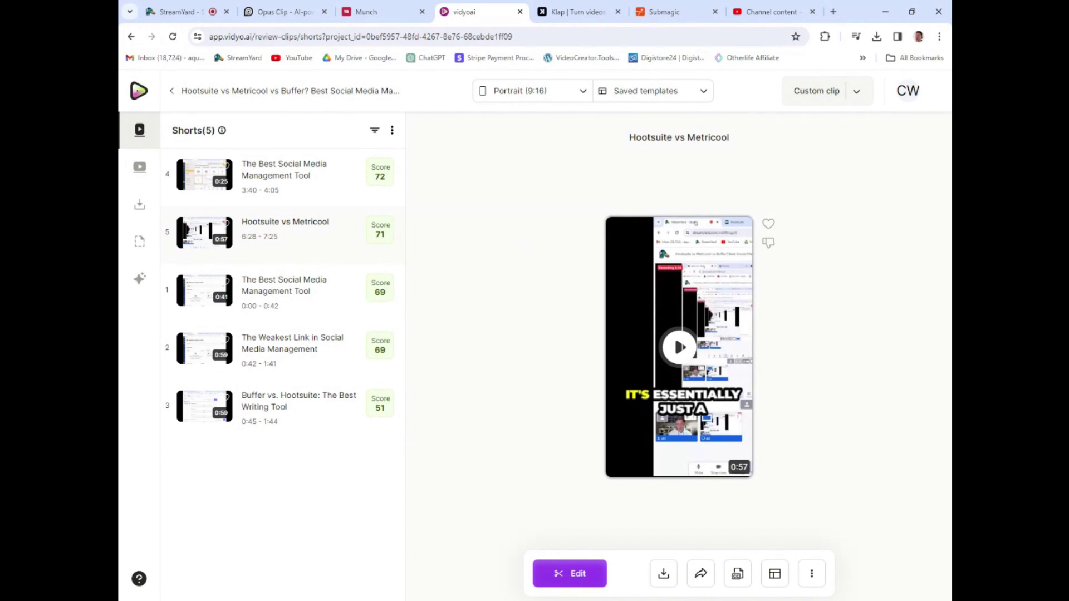
pyautogui.click(285, 13)
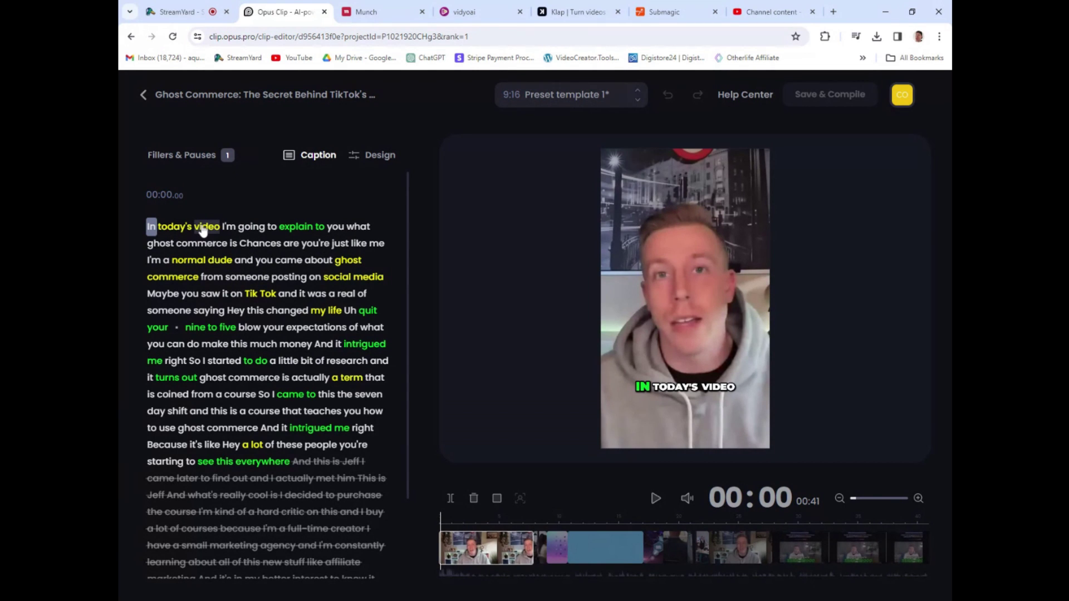
# - Show the Design tab for clip #1 with its B-Rolls, Auto emojis and Caption settings
pyautogui.click(380, 157)
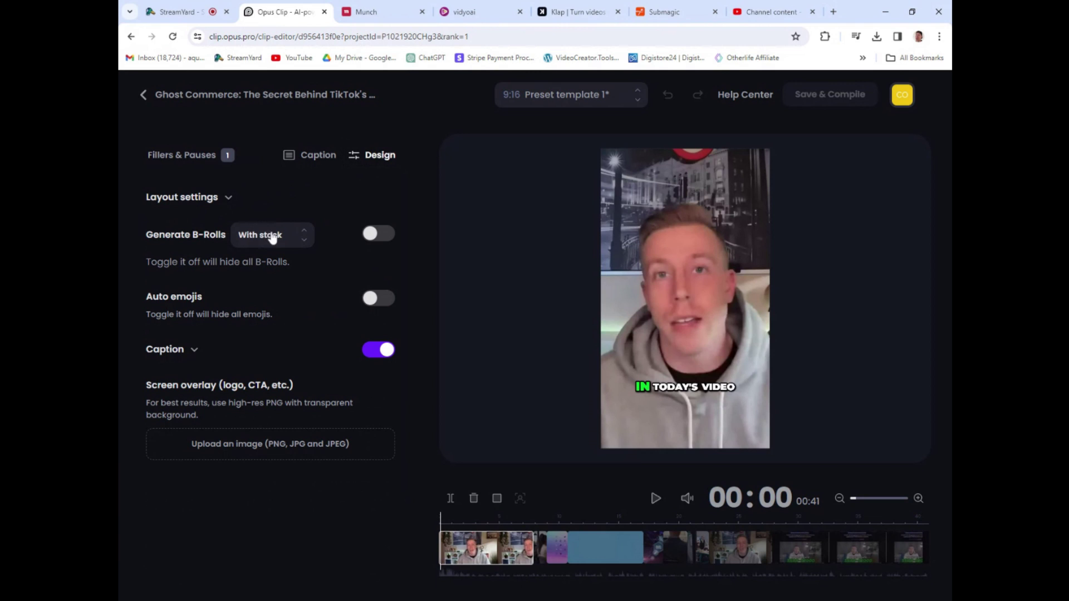
# - Switch on Generate B-Rolls using 'With stock' footage for the Ghost Commerce clip
pyautogui.click(378, 234)
# - Switch to vidyo.ai to review the five shorts, including the 0:57 Hootsuite vs Metricool short
pyautogui.click(474, 14)
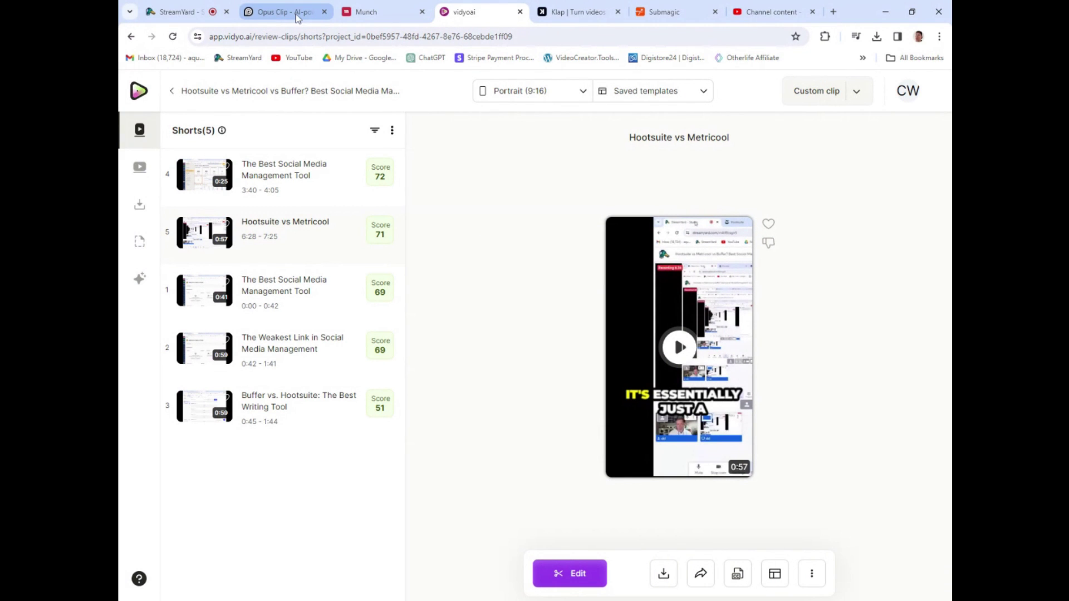
# - Show Submagic's Projects page listing Piranhas READY and Launch Video Final Edit
pyautogui.click(674, 22)
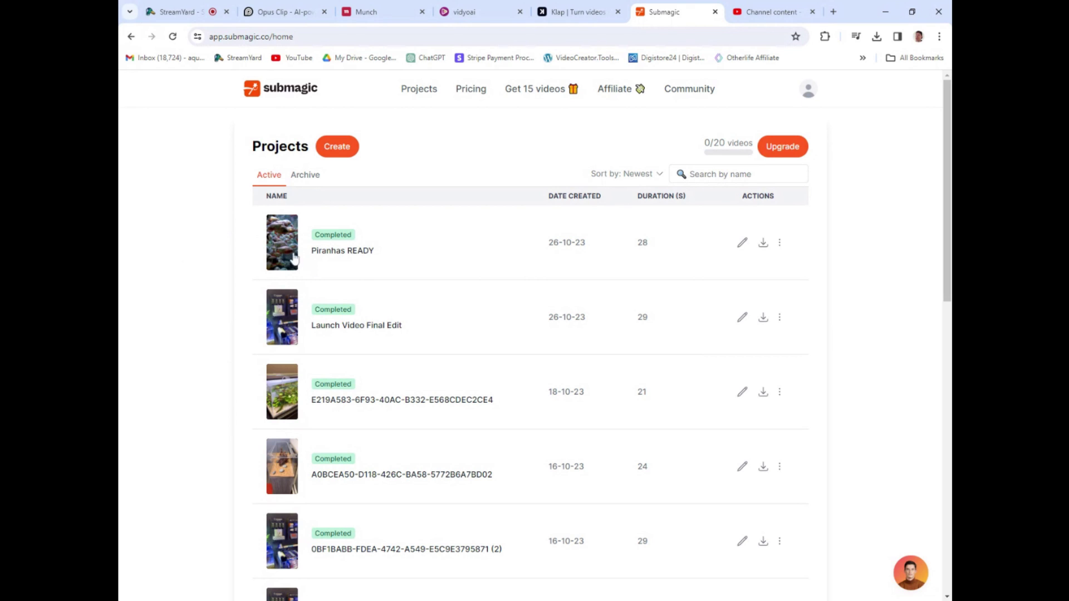
pyautogui.click(254, 256)
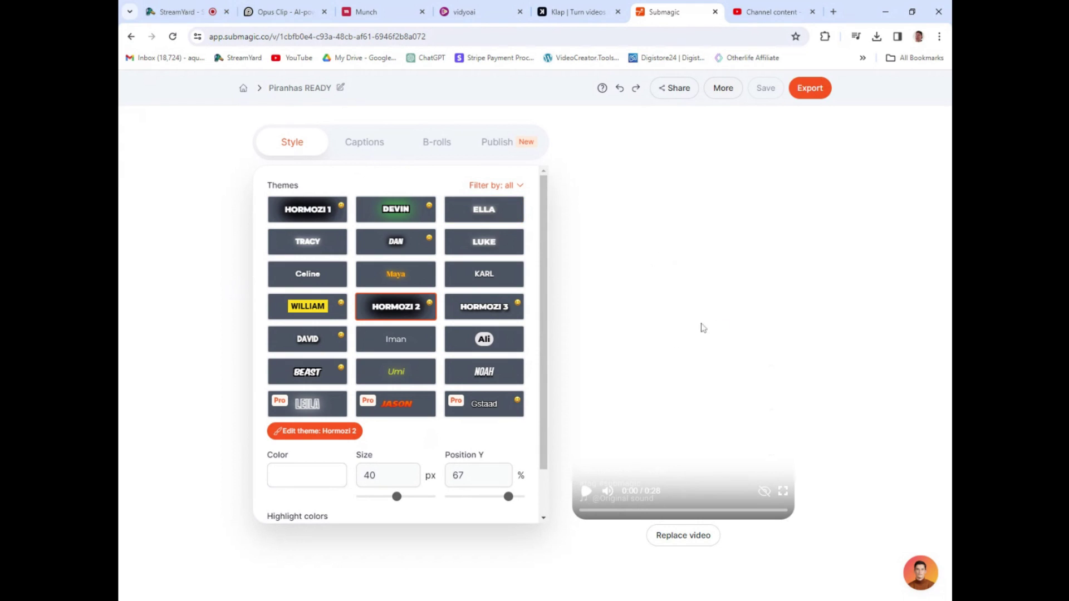
pyautogui.click(587, 492)
pyautogui.click(587, 492)
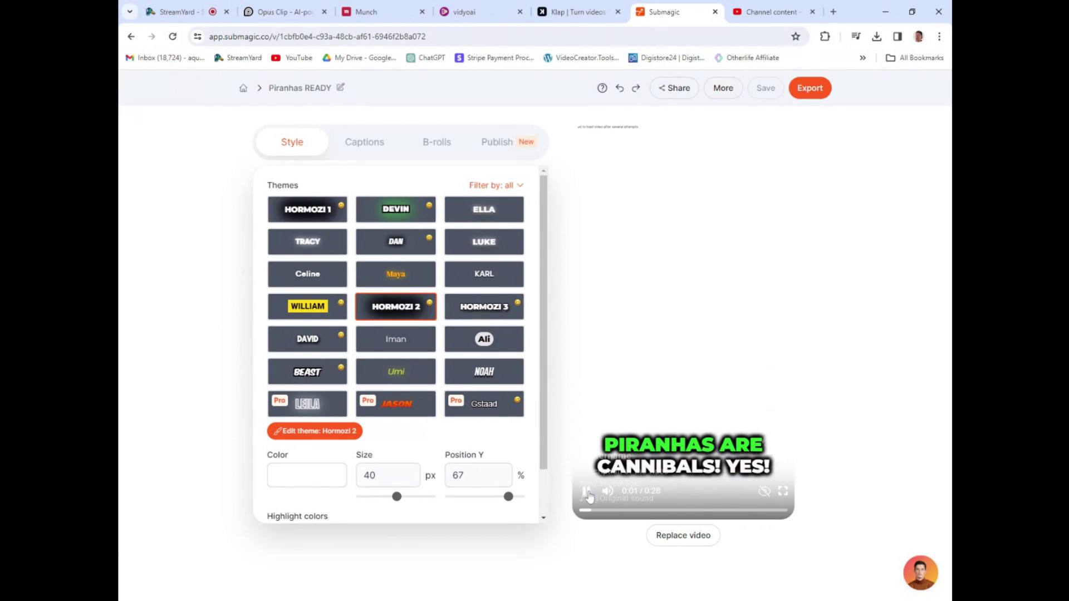
pyautogui.click(243, 90)
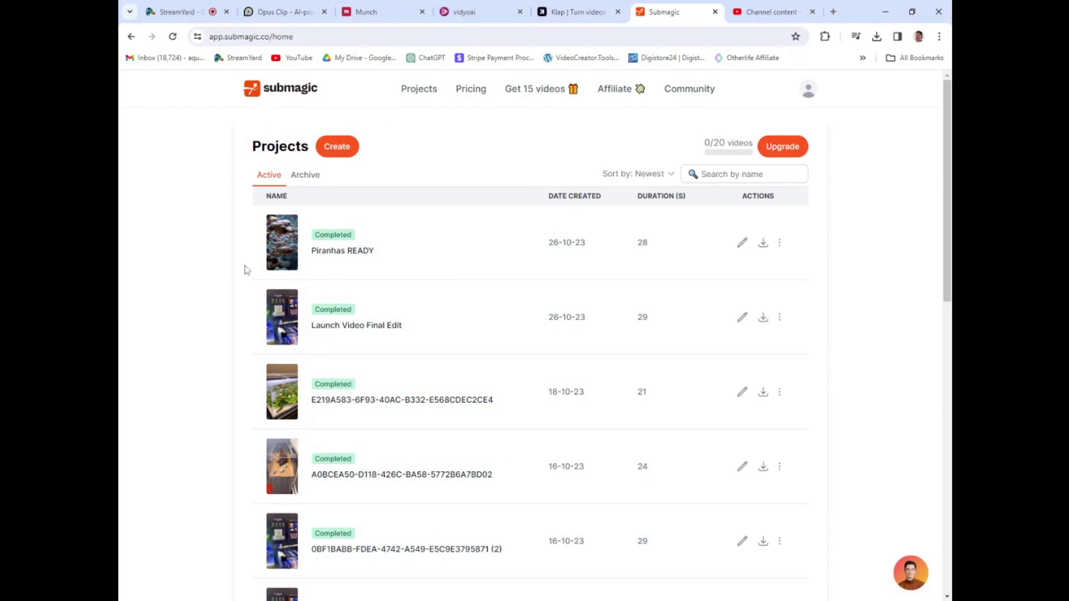
pyautogui.scroll(-2, 228, 273)
pyautogui.scroll(-3, 229, 272)
pyautogui.scroll(4, 233, 271)
# - In the clip editor, play the first stock B-roll from about 00:04, pause at 00:07, and select it
pyautogui.click(281, 12)
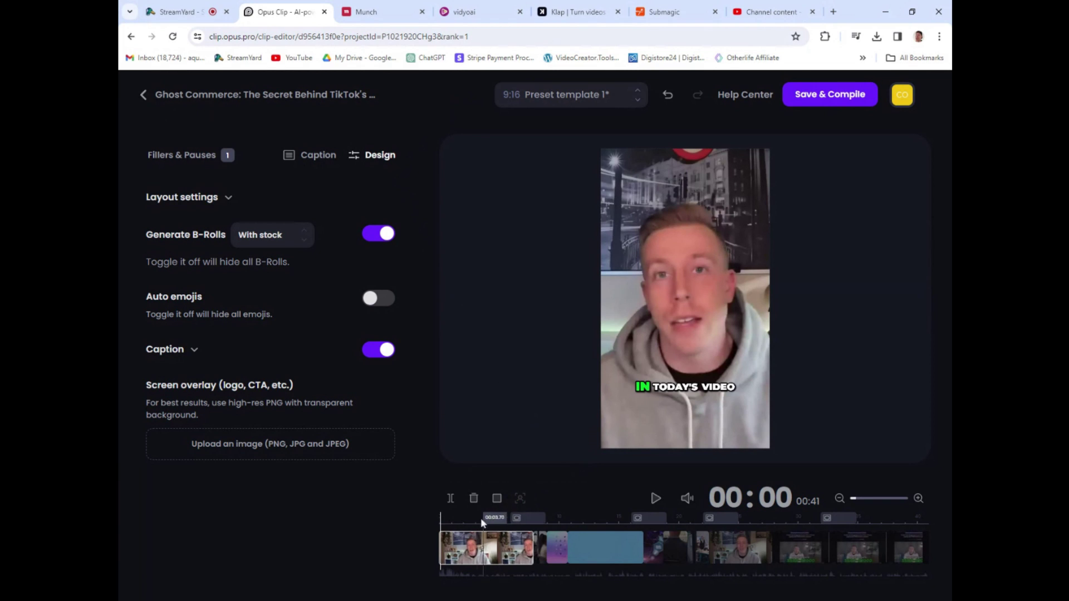
pyautogui.click(494, 519)
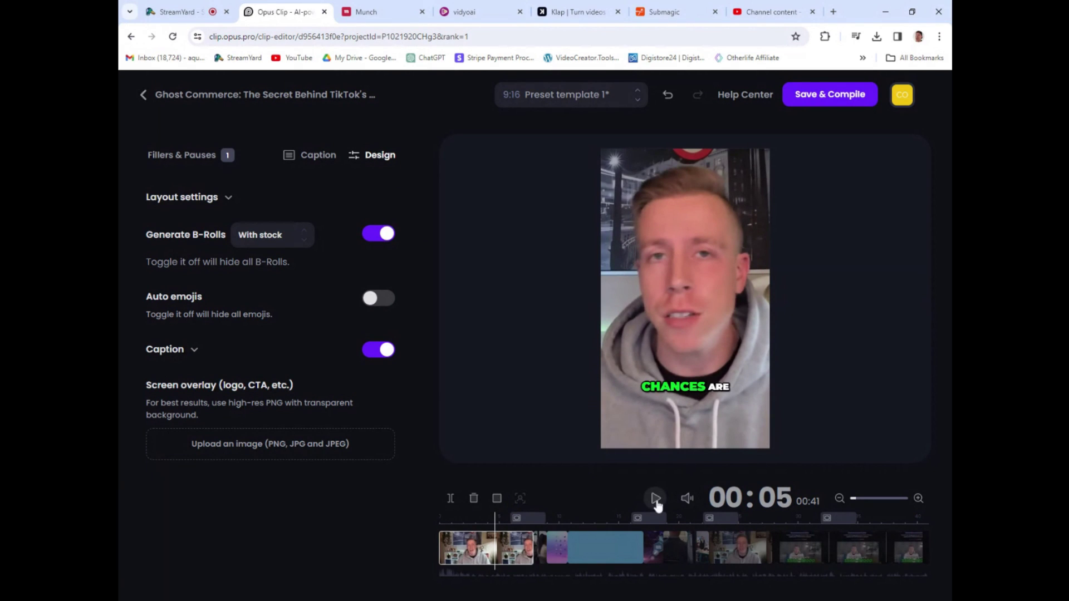
pyautogui.click(533, 517)
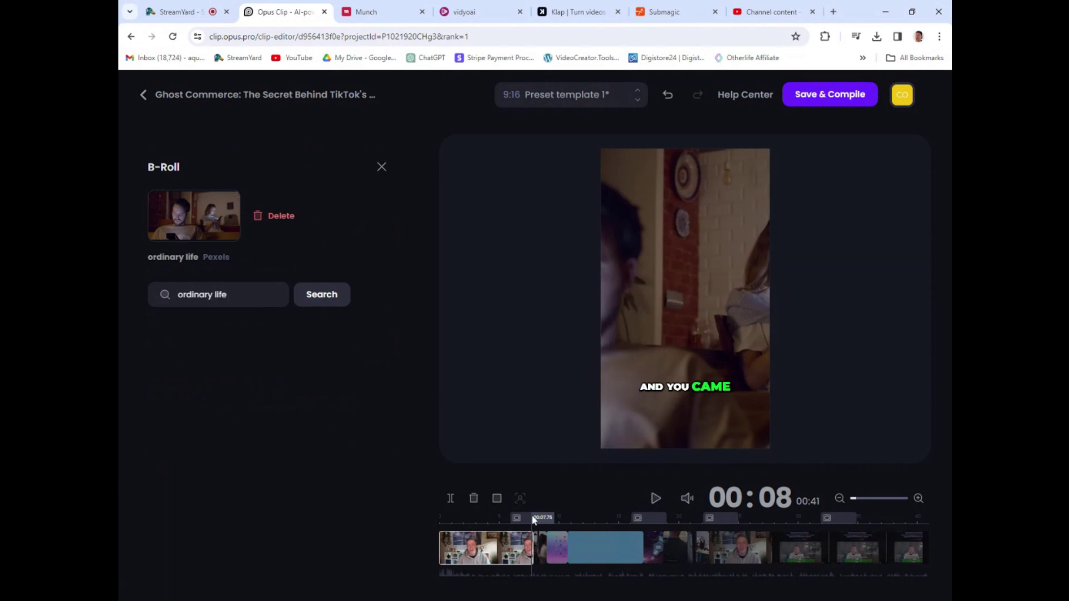
pyautogui.click(485, 519)
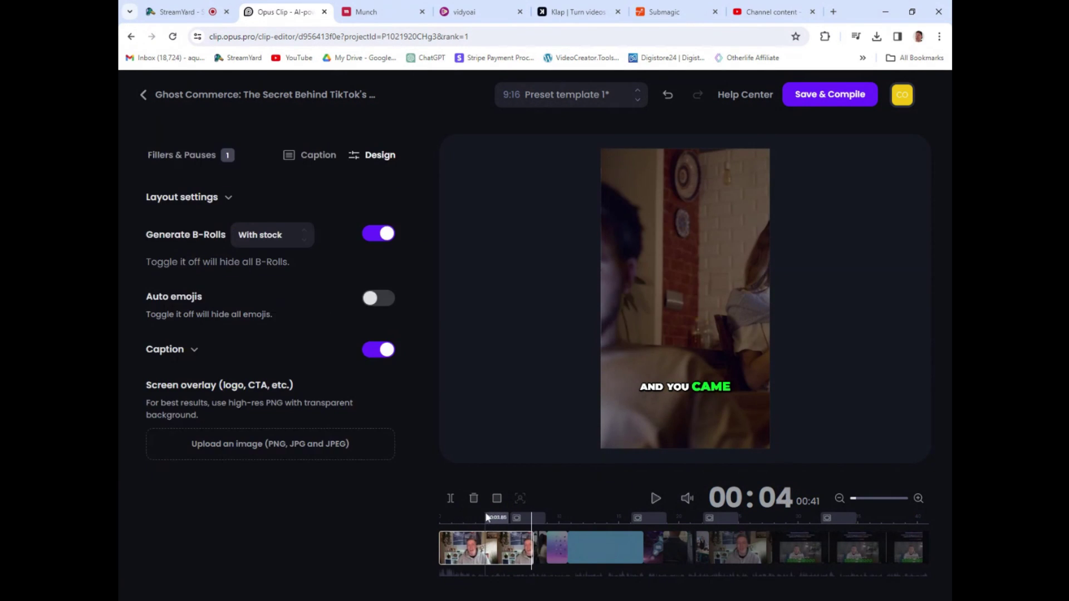
pyautogui.click(656, 499)
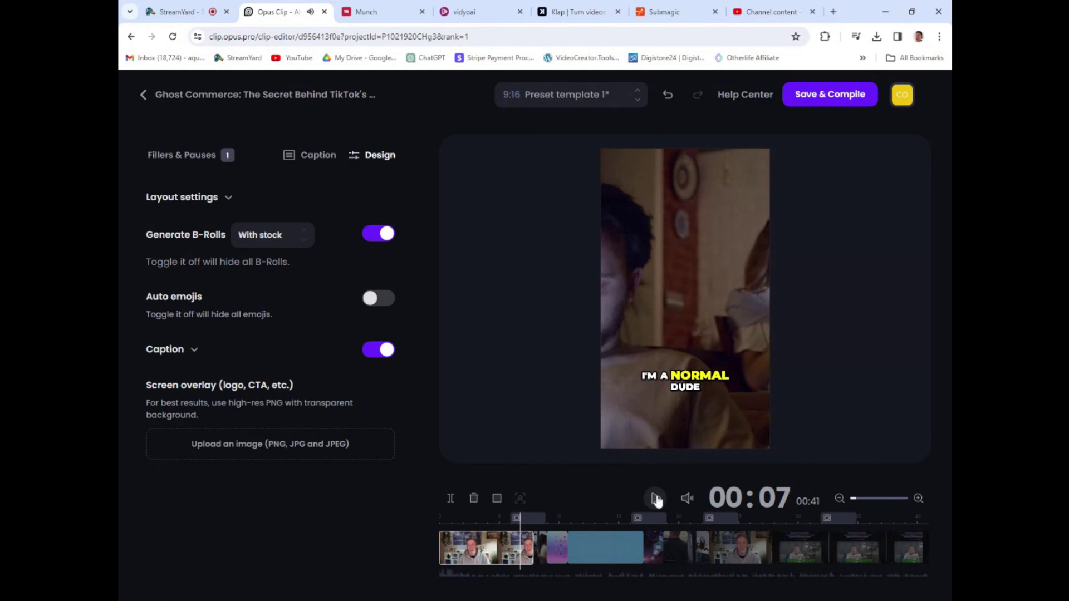
pyautogui.click(656, 500)
pyautogui.click(712, 253)
# - Shift the B-roll's framing right, then at 00:13 reposition the 9:16 crop over the speaker
pyautogui.moveTo(645, 269); pyautogui.dragTo(740, 273)
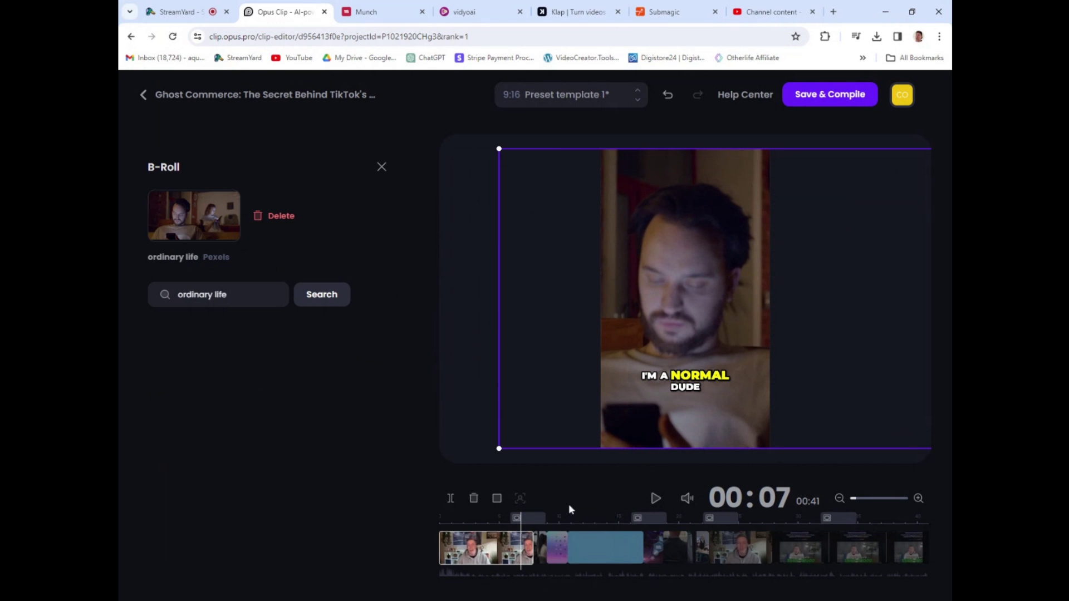
pyautogui.click(582, 518)
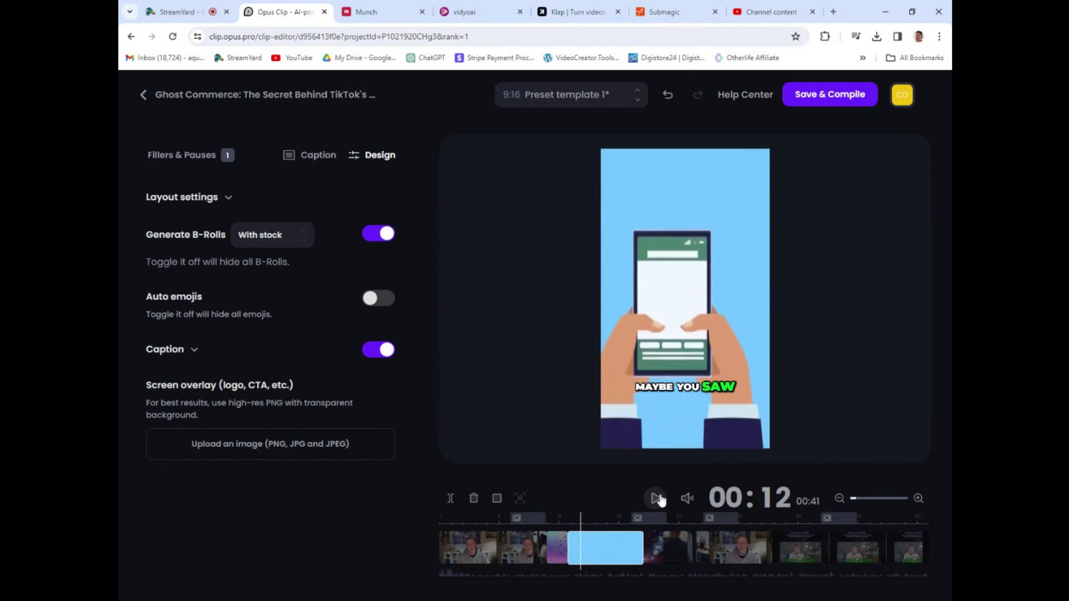
pyautogui.click(657, 498)
pyautogui.click(667, 268)
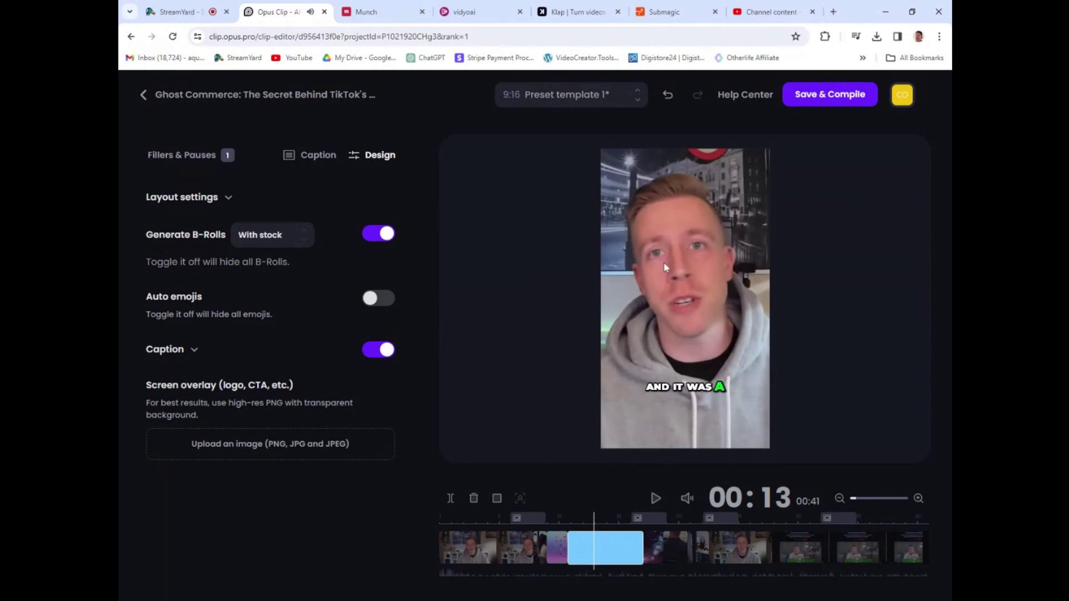
pyautogui.click(693, 271)
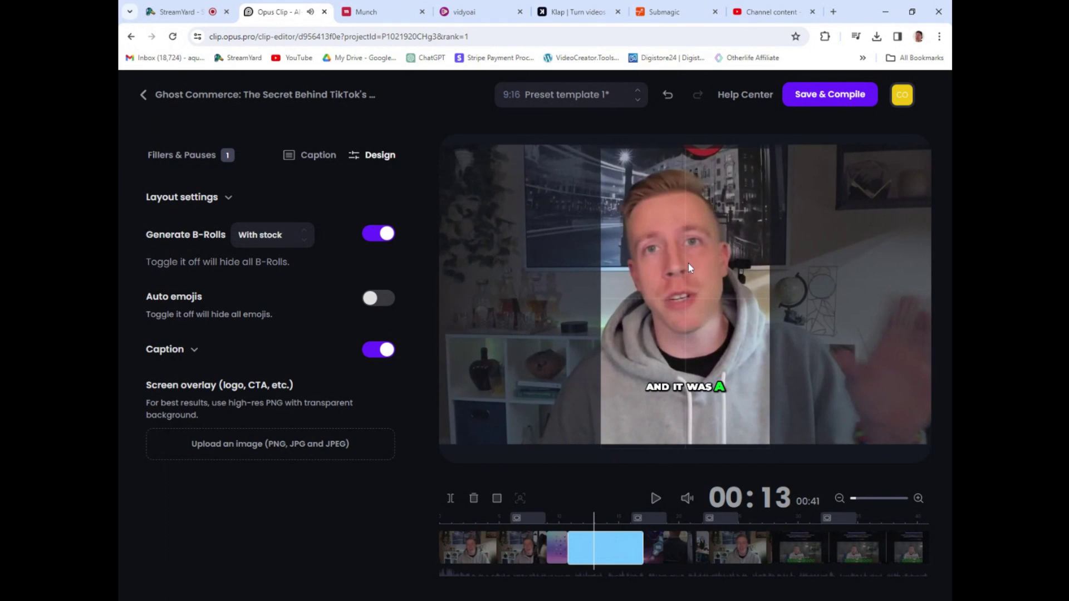
pyautogui.moveTo(703, 268); pyautogui.dragTo(672, 259)
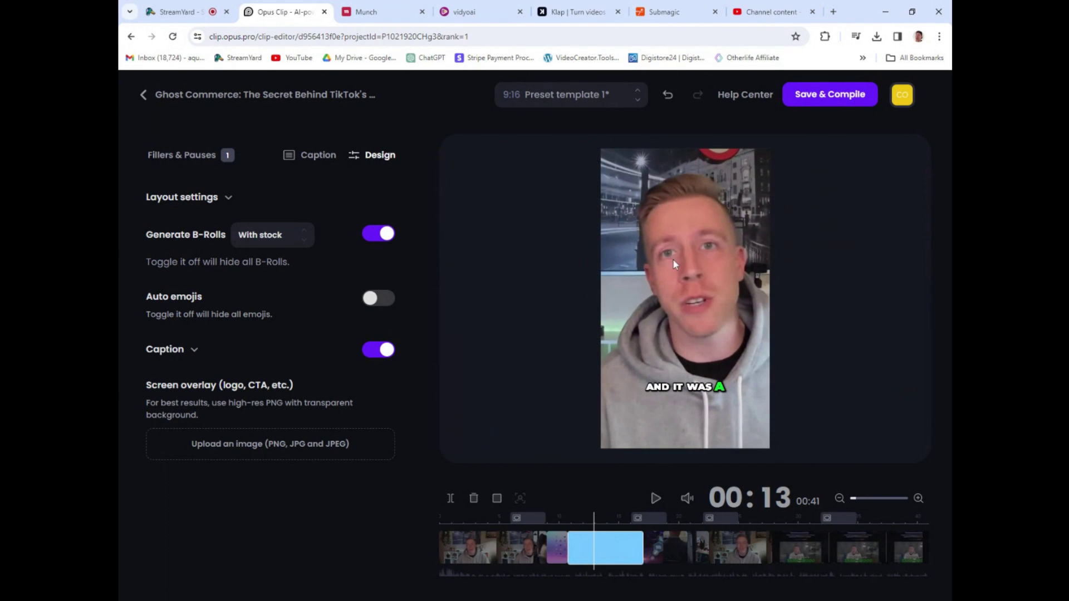